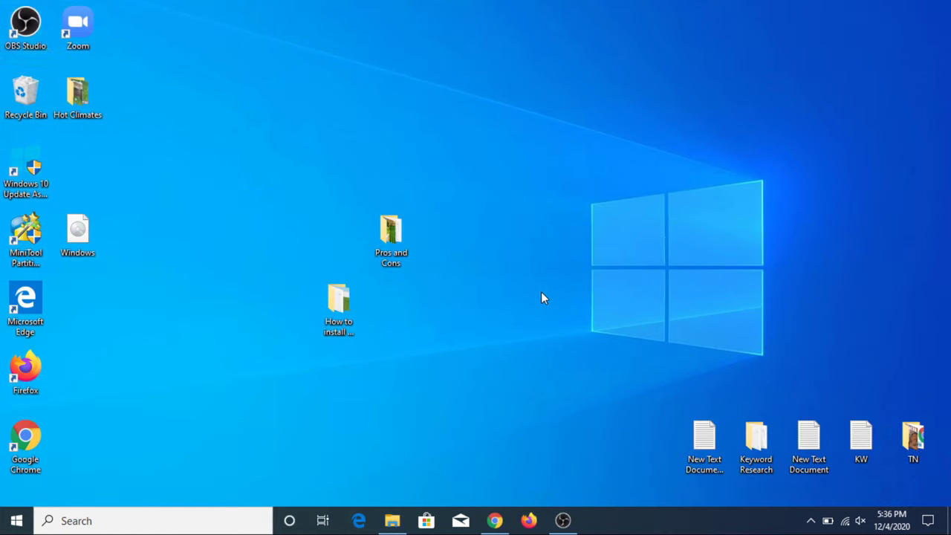
Check the size of the File folder in E:\Temp through its properties in File Explorer
click(406, 518)
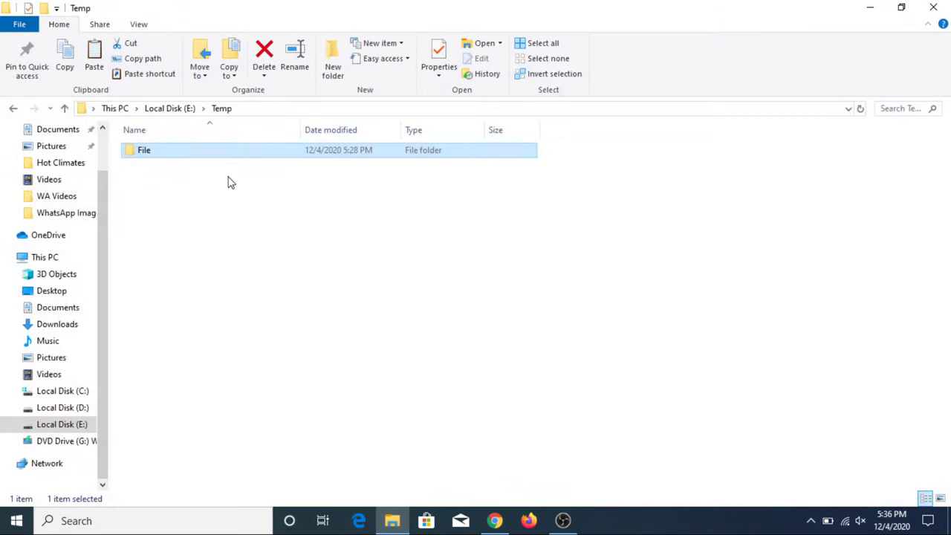
right_click(218, 153)
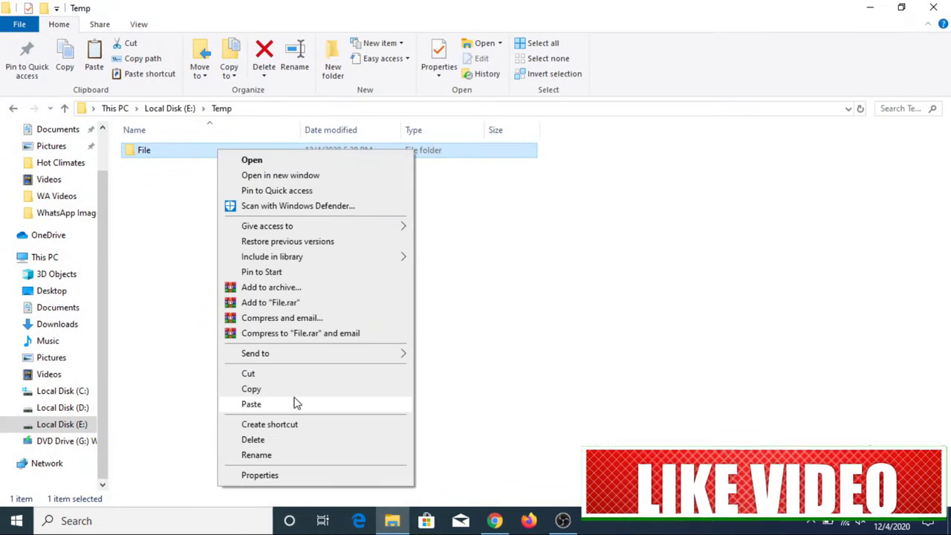
click(294, 475)
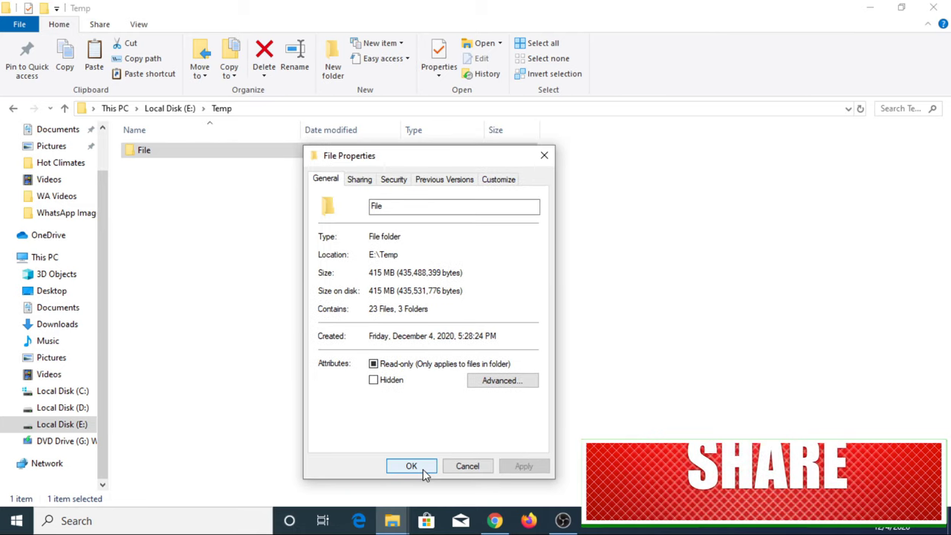
click(423, 469)
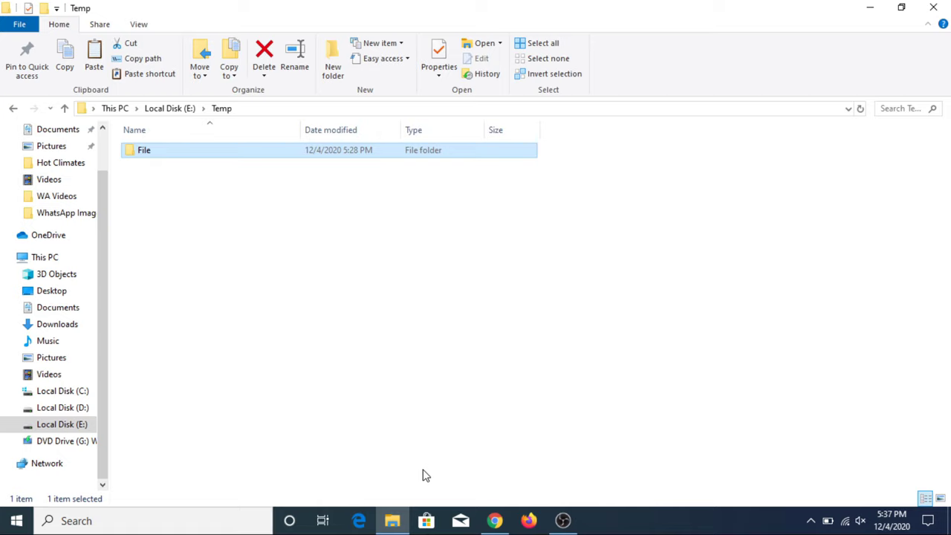
Switch to Chrome, view the WinRAR downloads page on rarlab.com, and return to the Temp folder in File Explorer
click(495, 520)
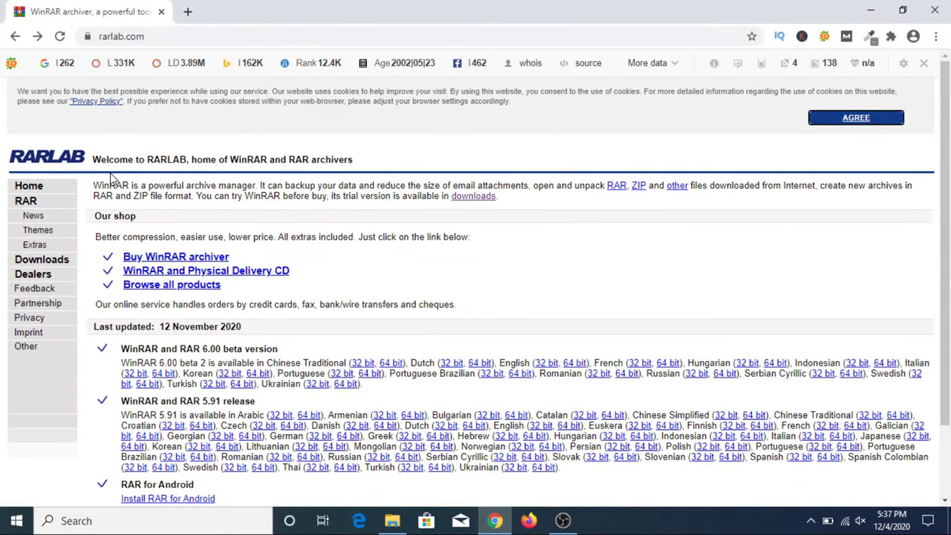
click(63, 260)
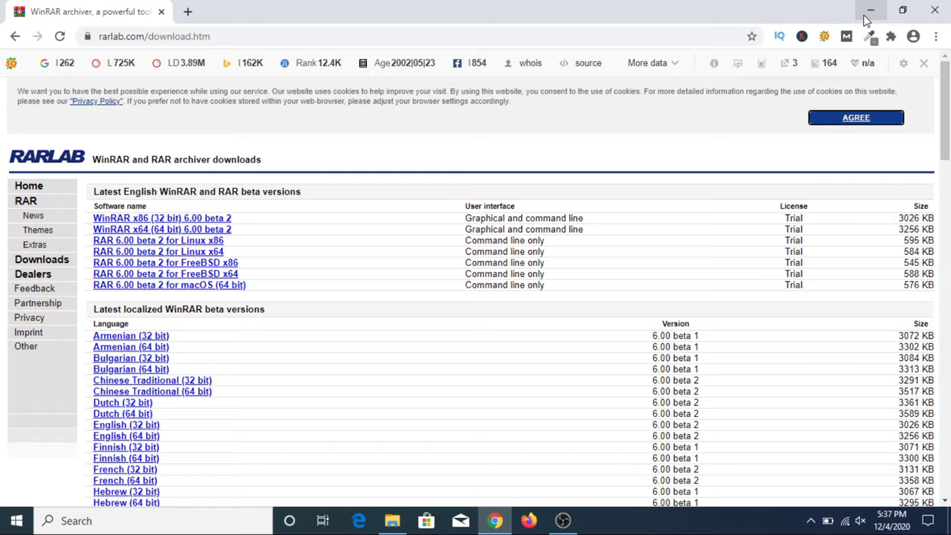
click(866, 18)
click(212, 188)
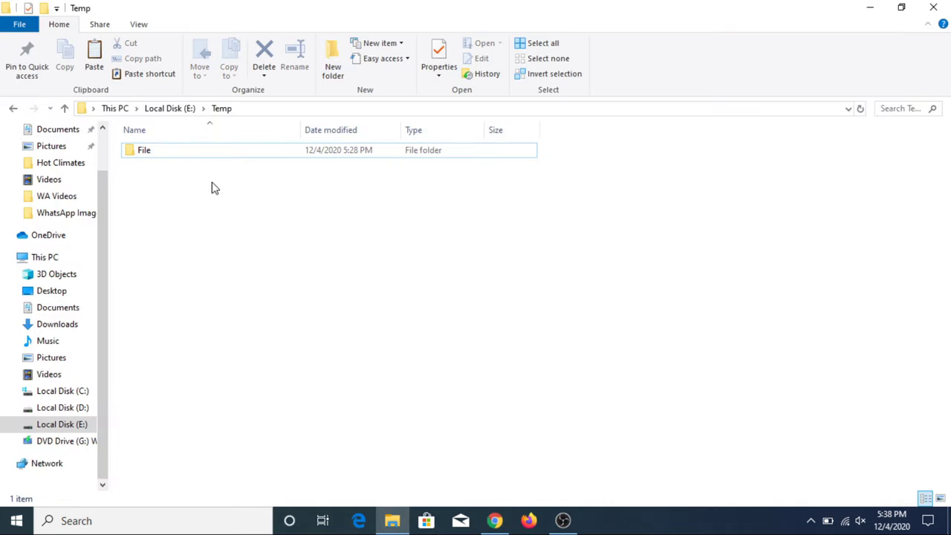
click(208, 152)
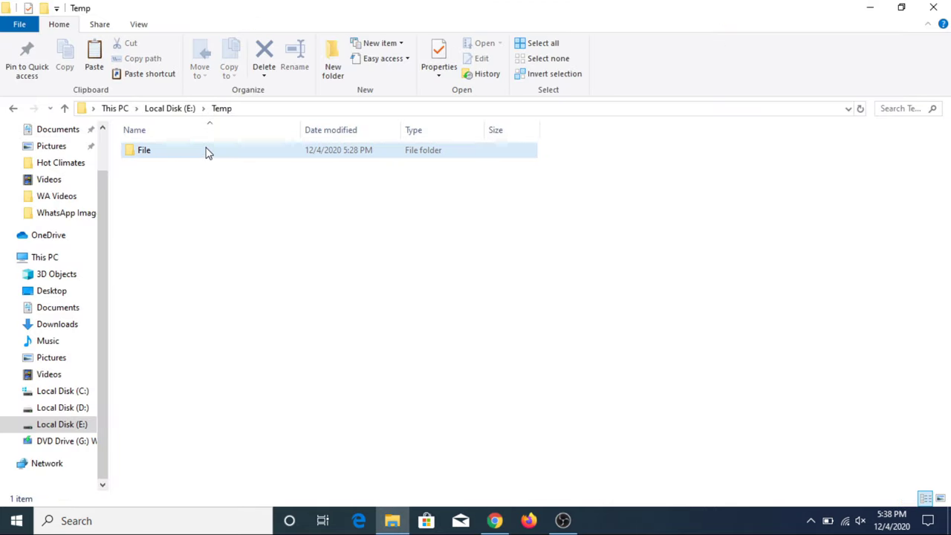
right_click(206, 150)
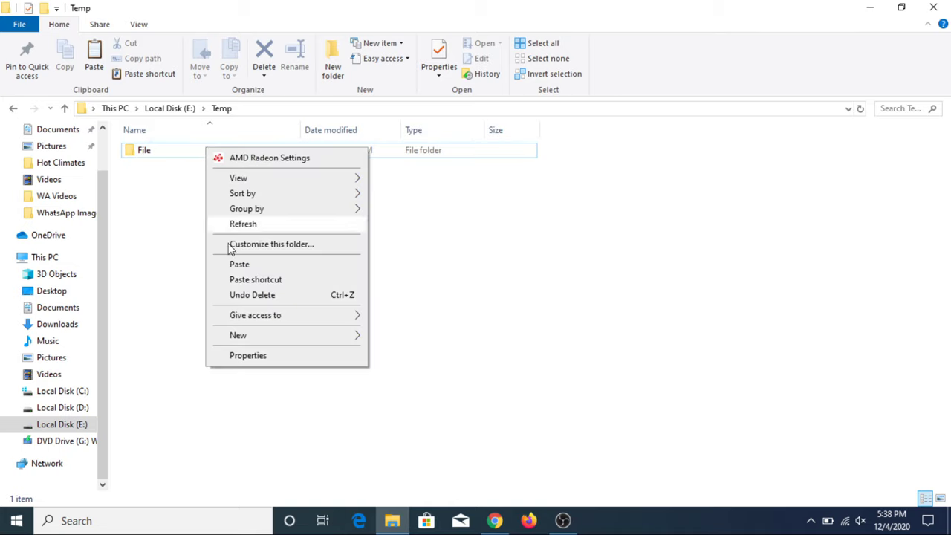
click(134, 236)
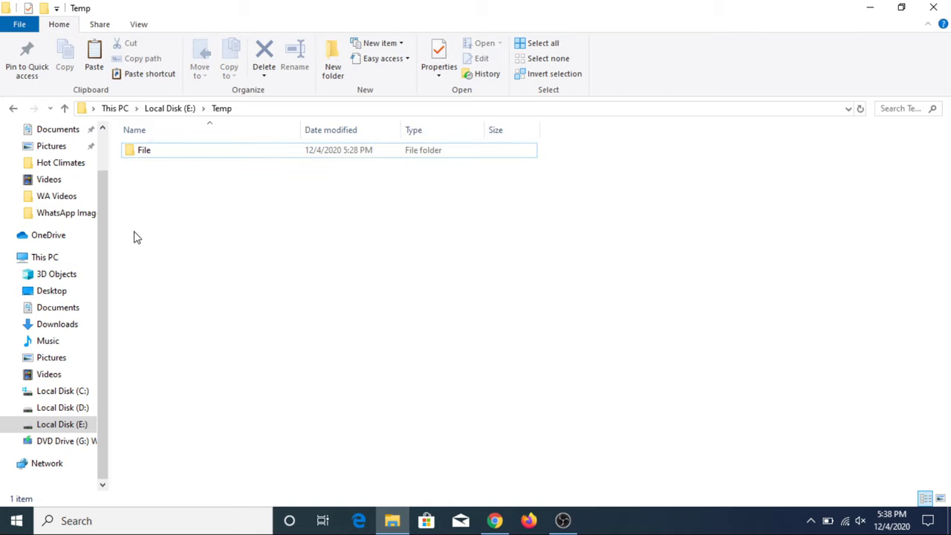
Add the File folder to a new WinRAR archive named File1.rar in RAR format
click(183, 159)
right_click(181, 155)
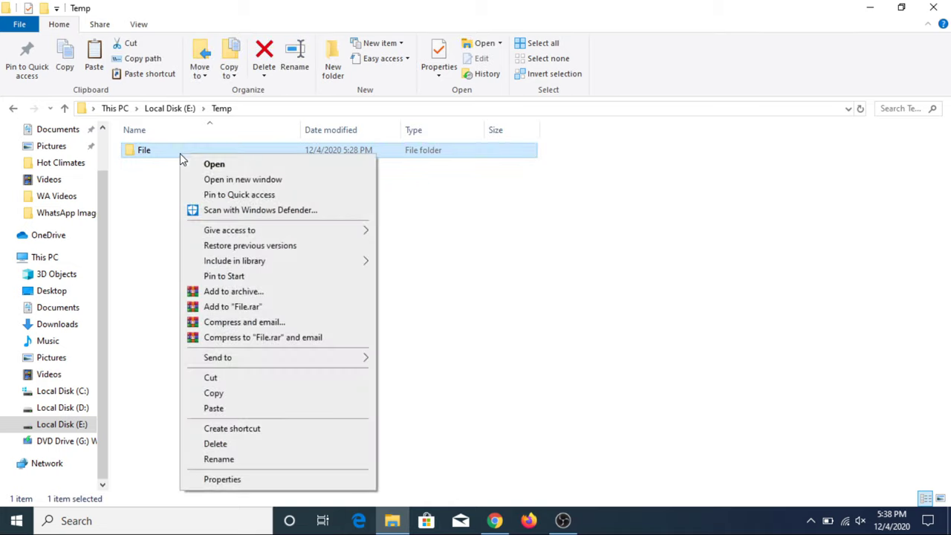
click(257, 295)
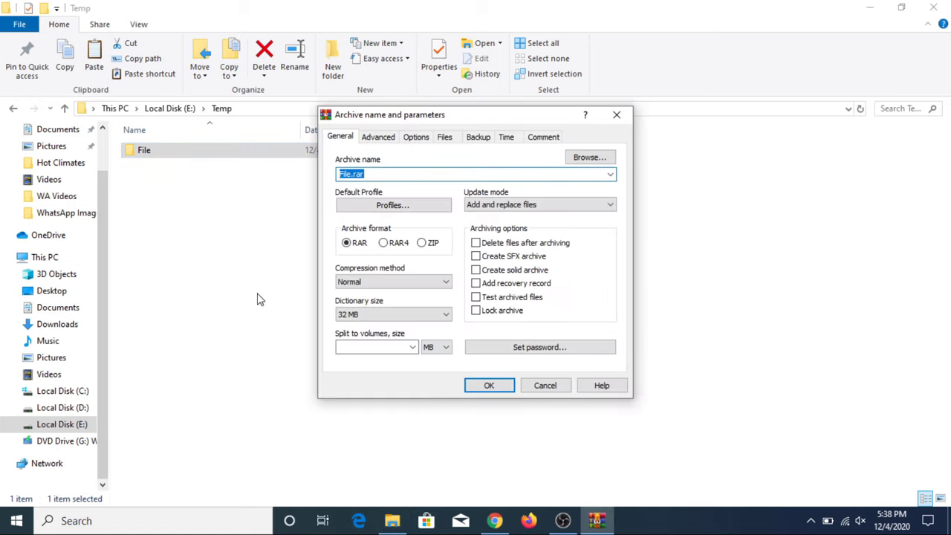
click(351, 175)
text(1)
click(348, 243)
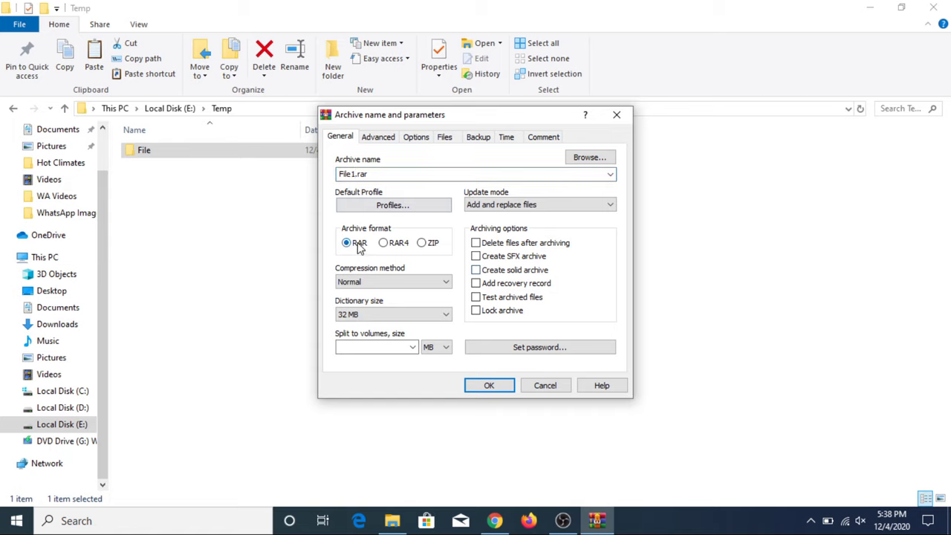
Set the archive's compression method to Best and its dictionary size to 128 MB
click(385, 282)
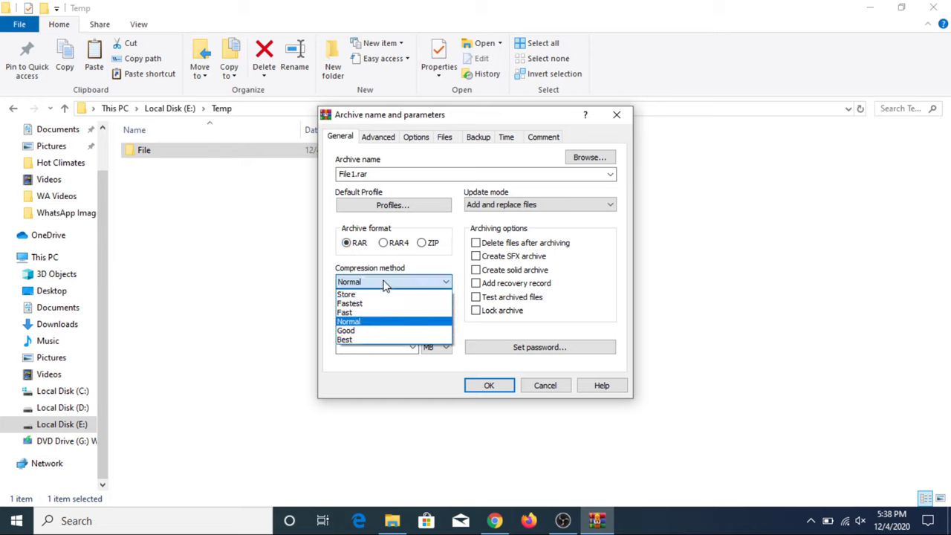
click(363, 341)
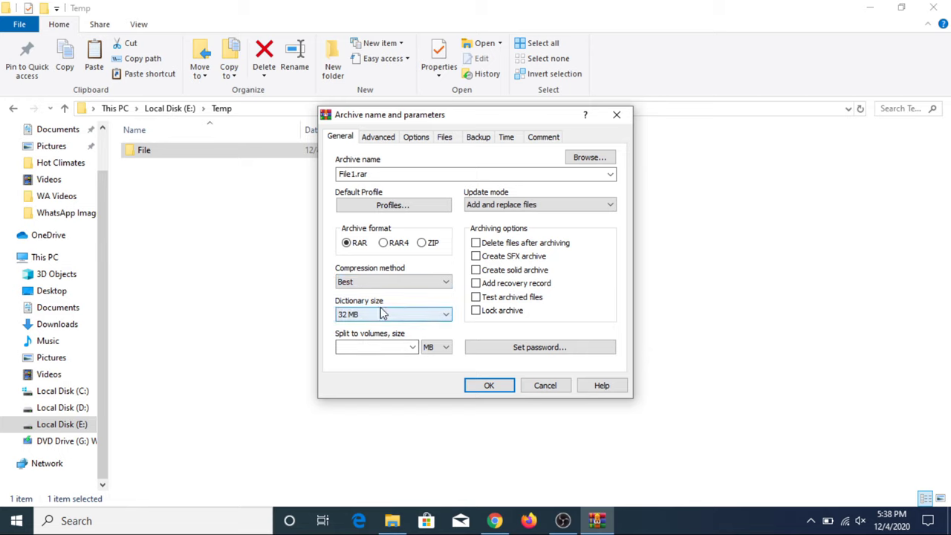
click(376, 317)
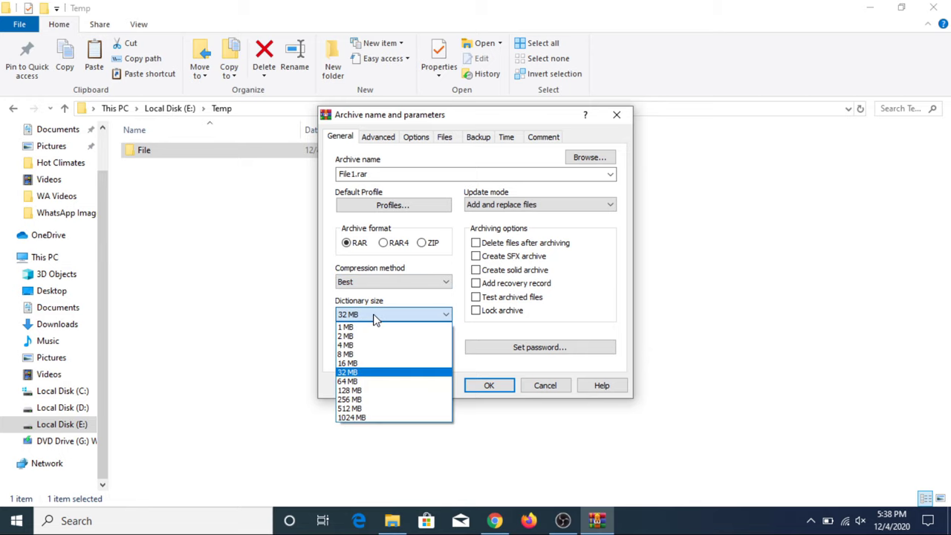
click(356, 391)
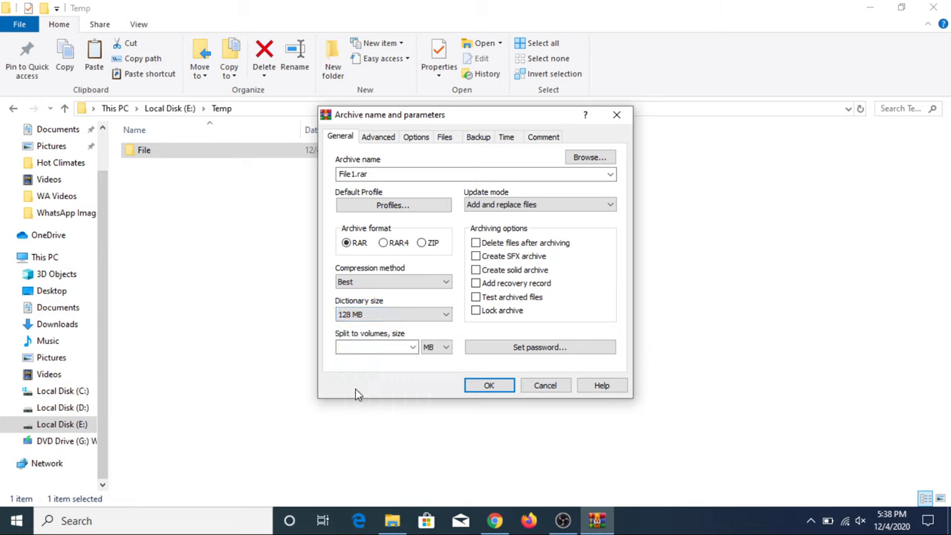
Look through the archive's advanced, general option, file, backup and time settings
click(386, 140)
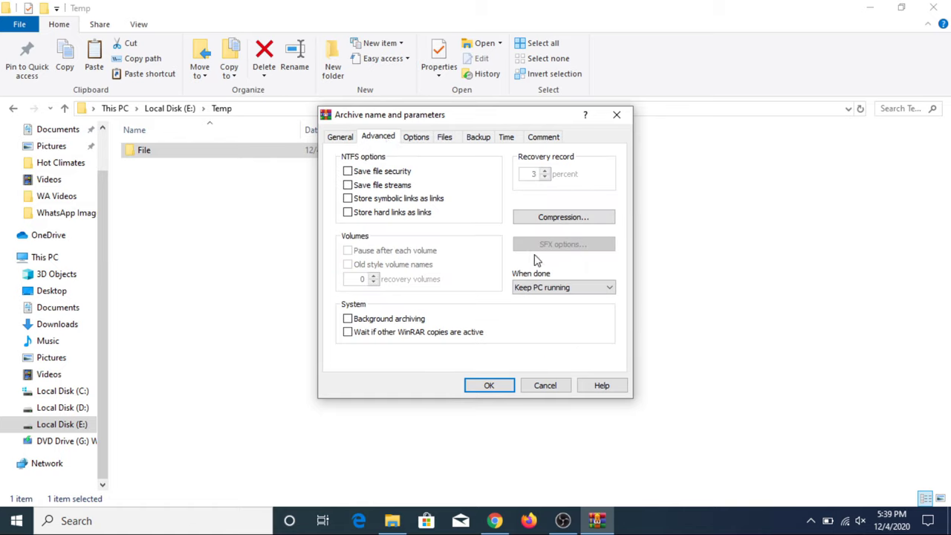
click(414, 140)
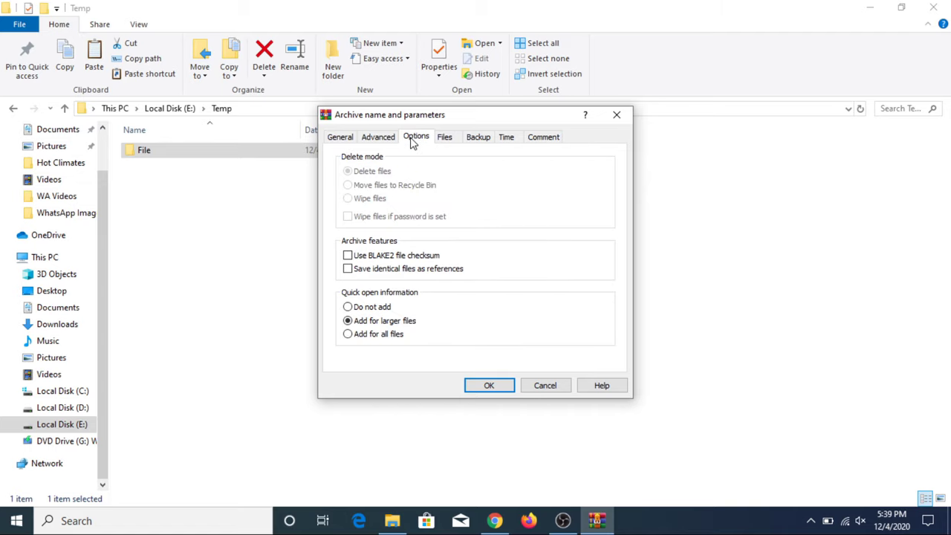
click(451, 143)
click(483, 143)
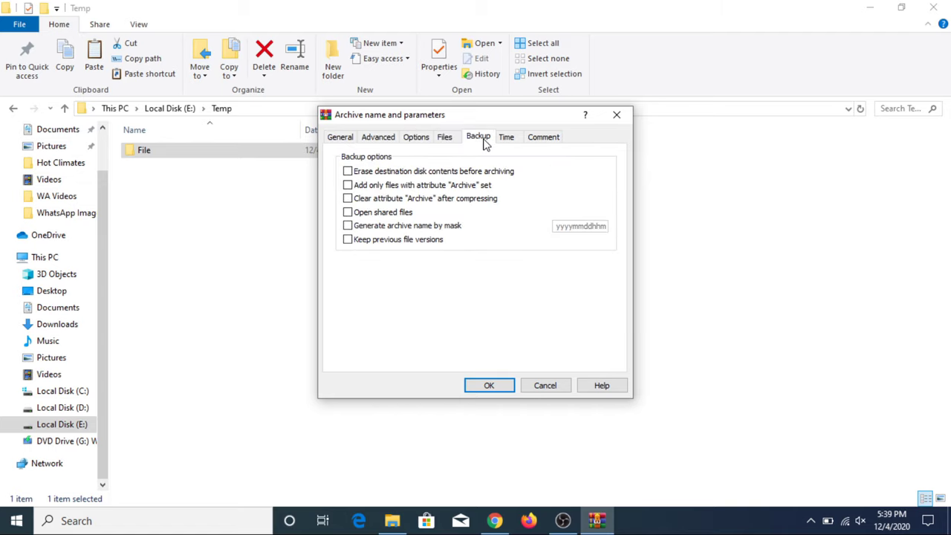
click(506, 142)
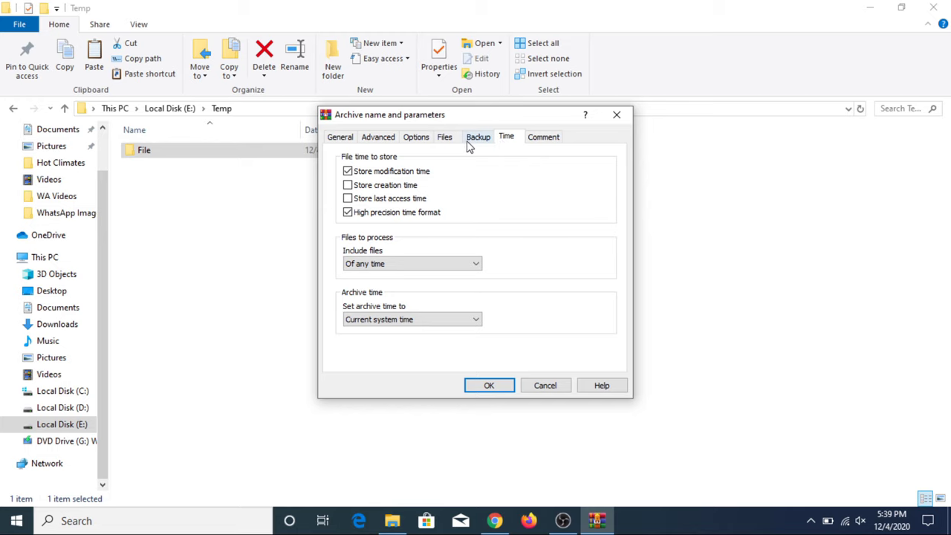
Enable Create solid archive and Lock archive, and create the File1.rar archive
click(346, 141)
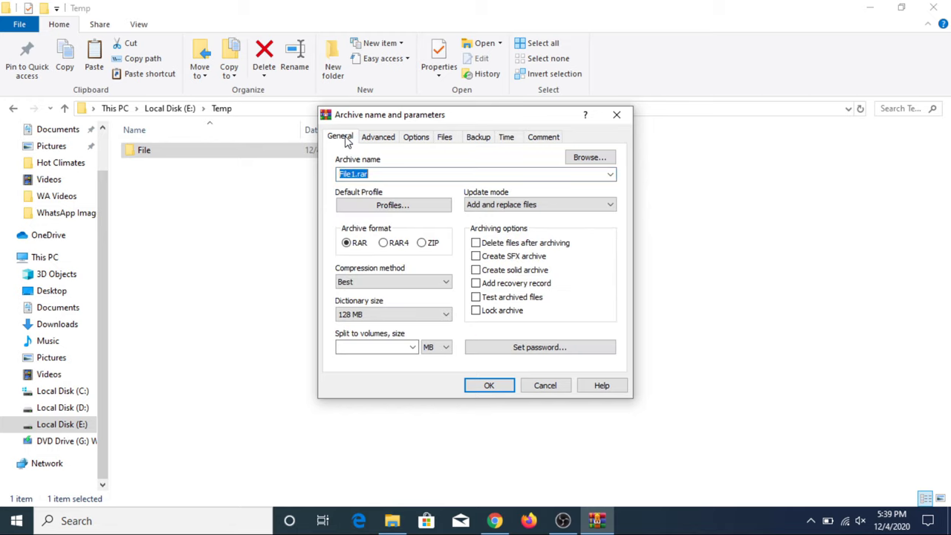
click(504, 274)
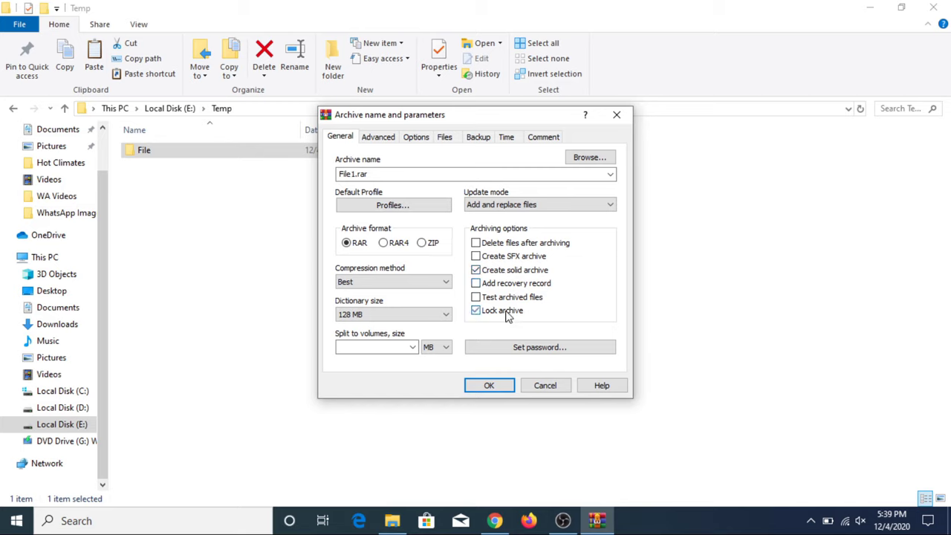
click(489, 386)
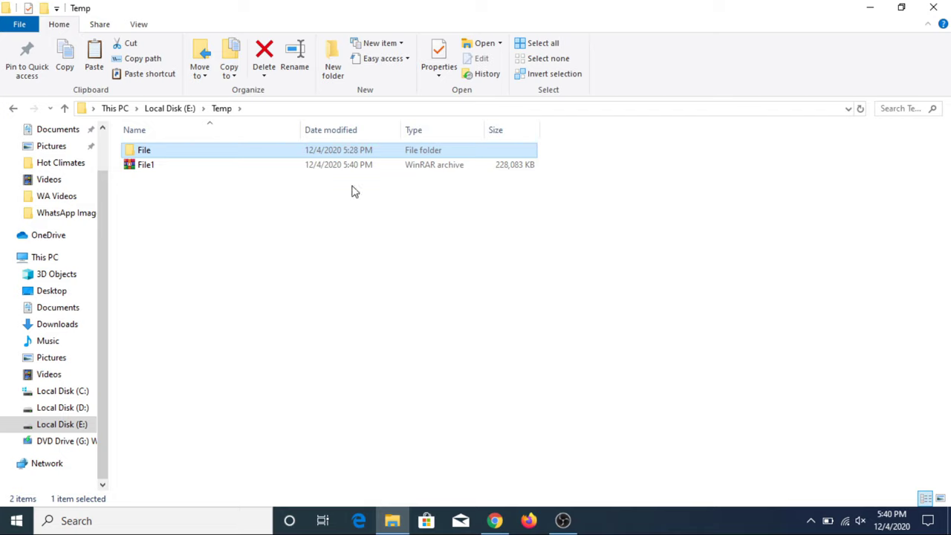
Compare the size of the File1 archive with that of the original File folder through their properties
key(Down)
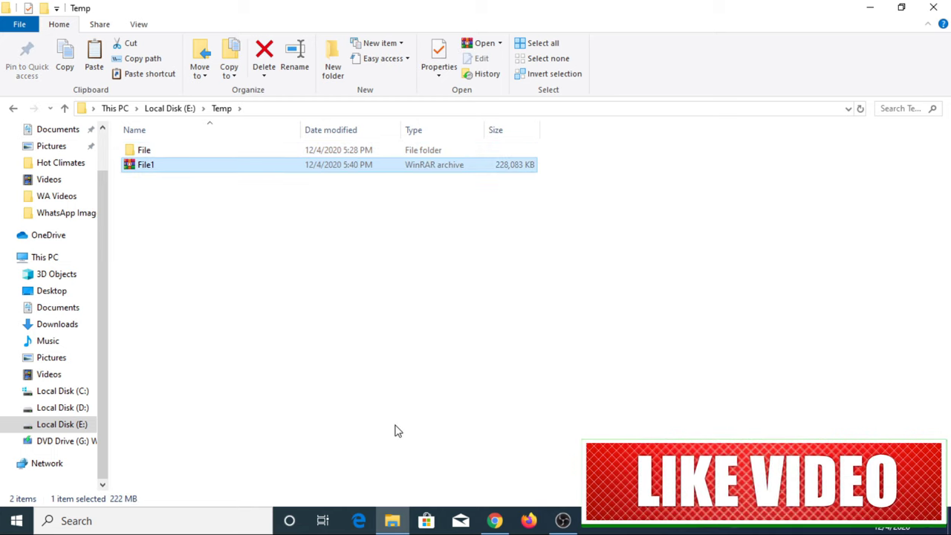
key(alt+Return)
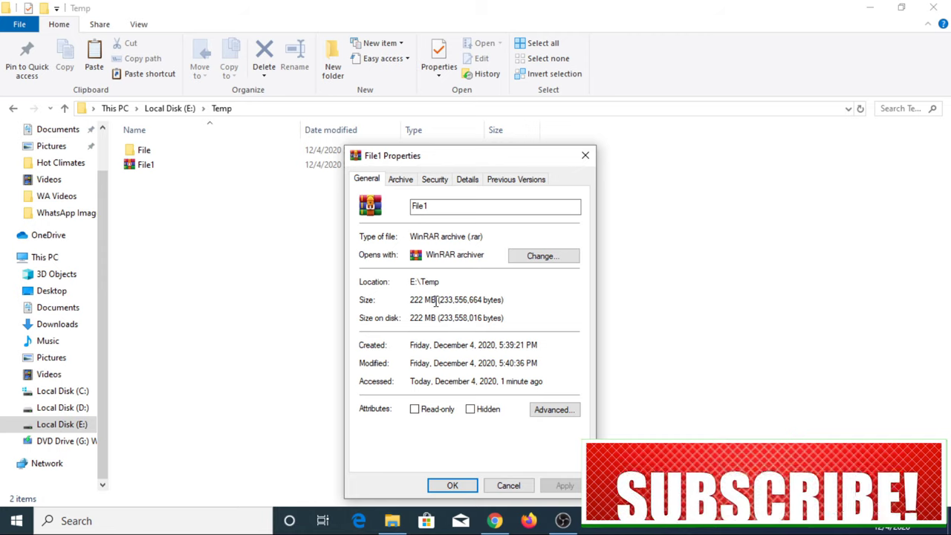
click(590, 155)
click(388, 148)
right_click(388, 149)
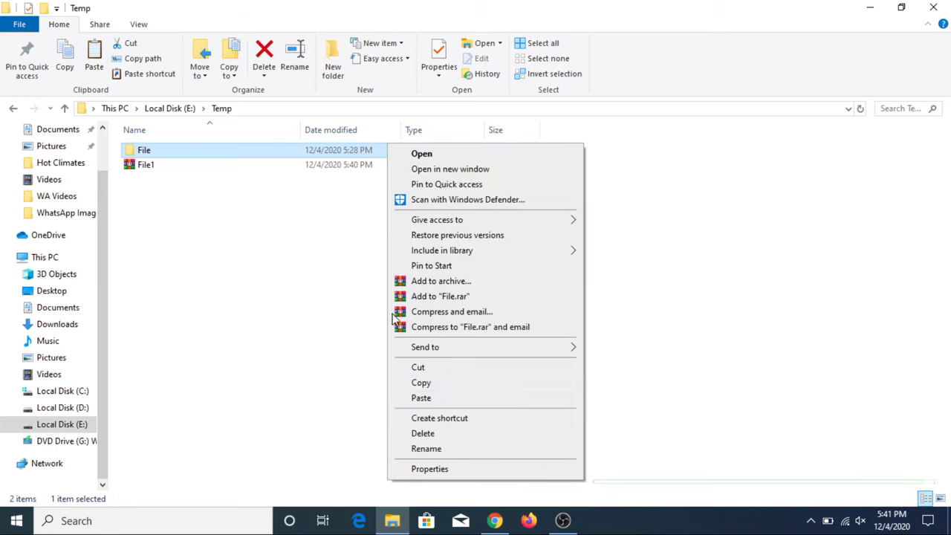
click(431, 469)
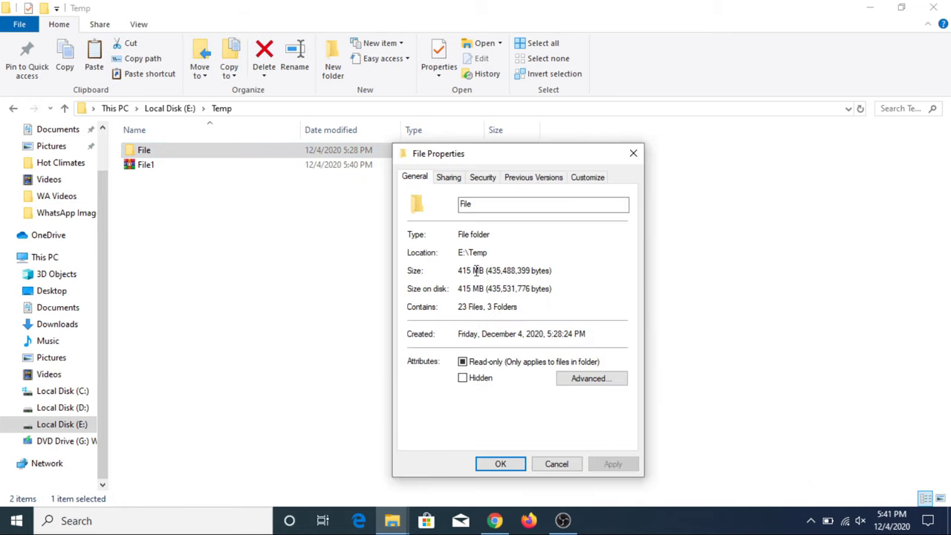
click(633, 153)
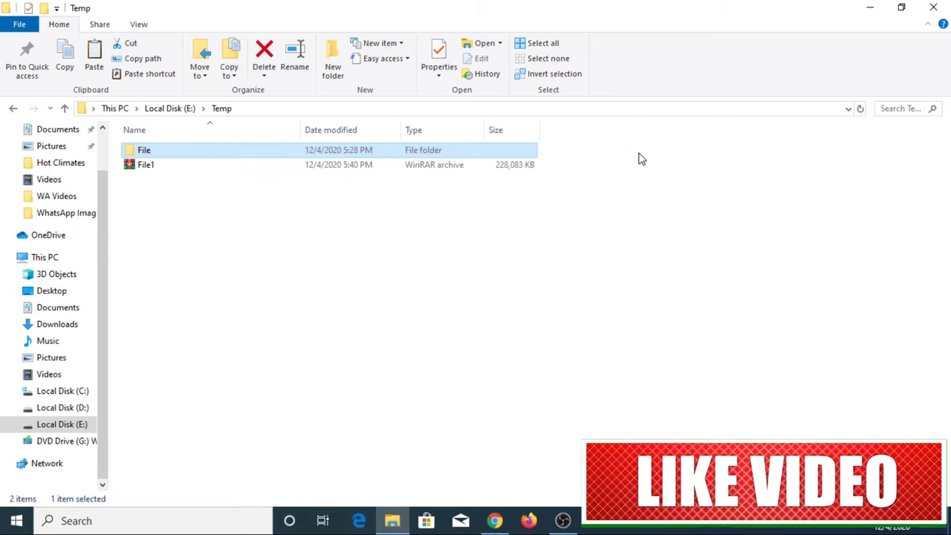